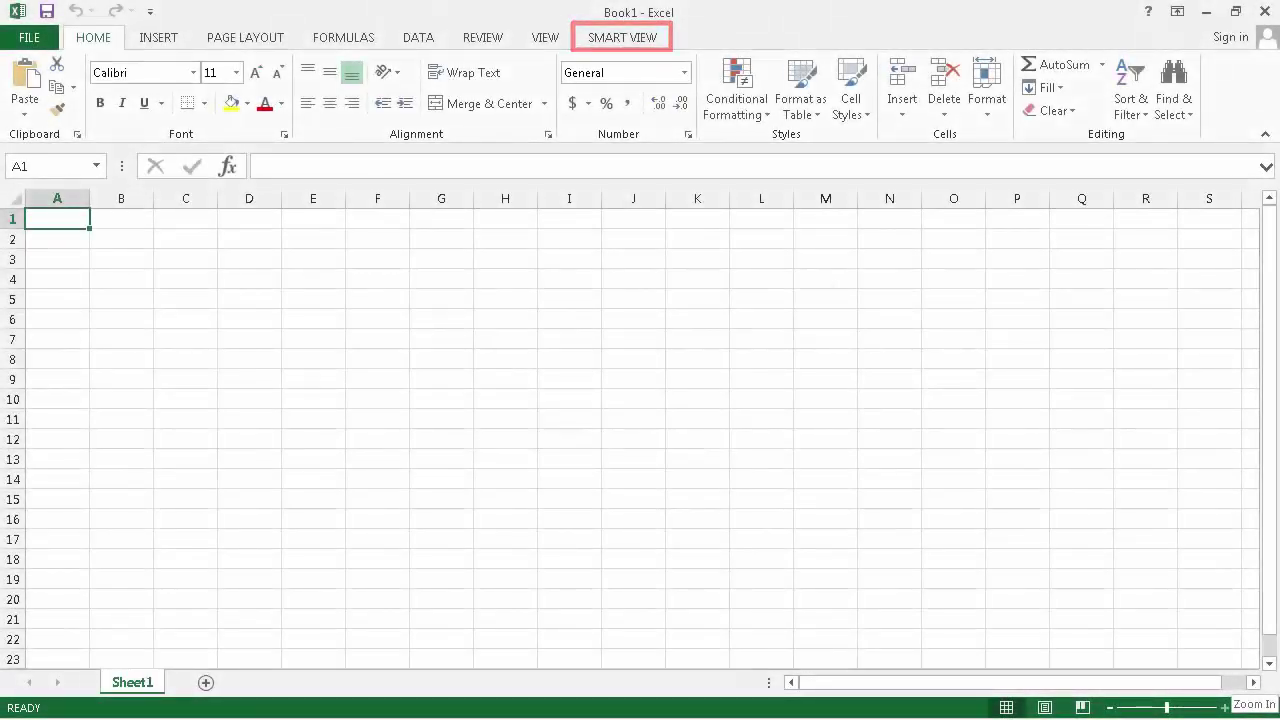
Step: Show the Smart View ribbon commands above the empty Book1 worksheet
{"action": "left_click", "coordinate": [645, 40]}
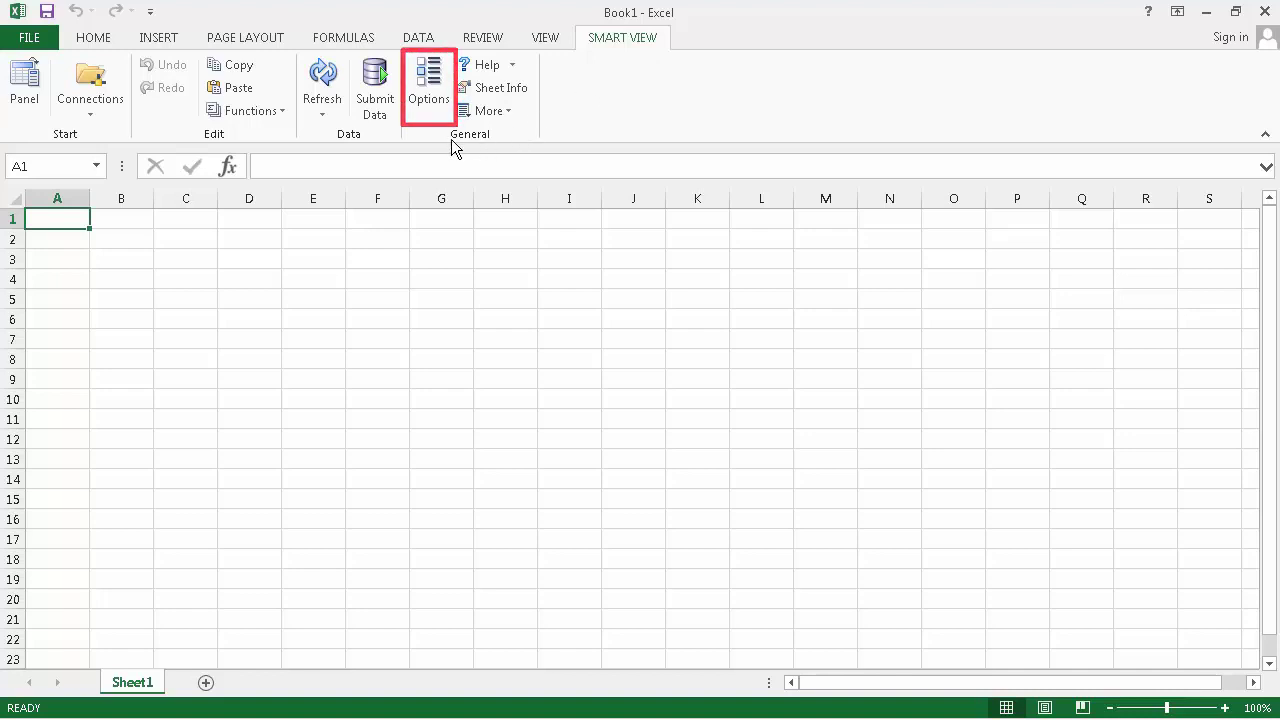
Step: Open Smart View Options and review the Member and Data options, ending on Advanced settings
{"action": "left_click", "coordinate": [431, 102]}
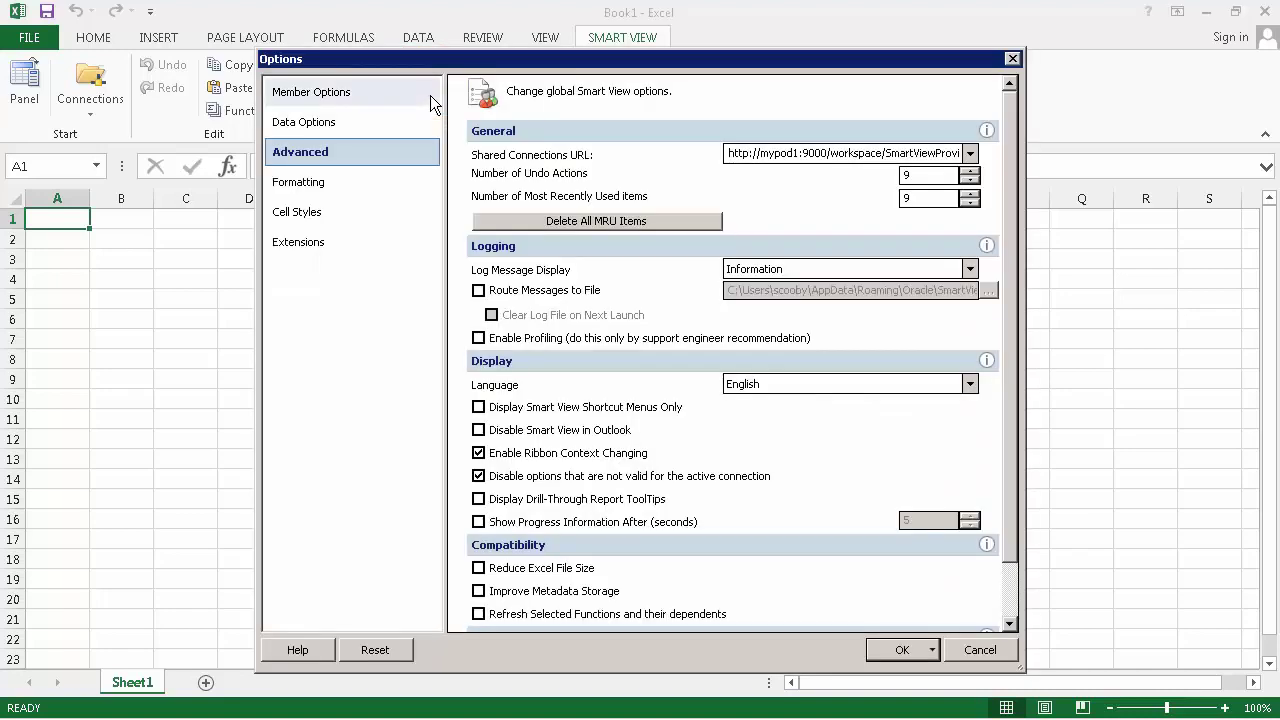
{"action": "left_click", "coordinate": [430, 95]}
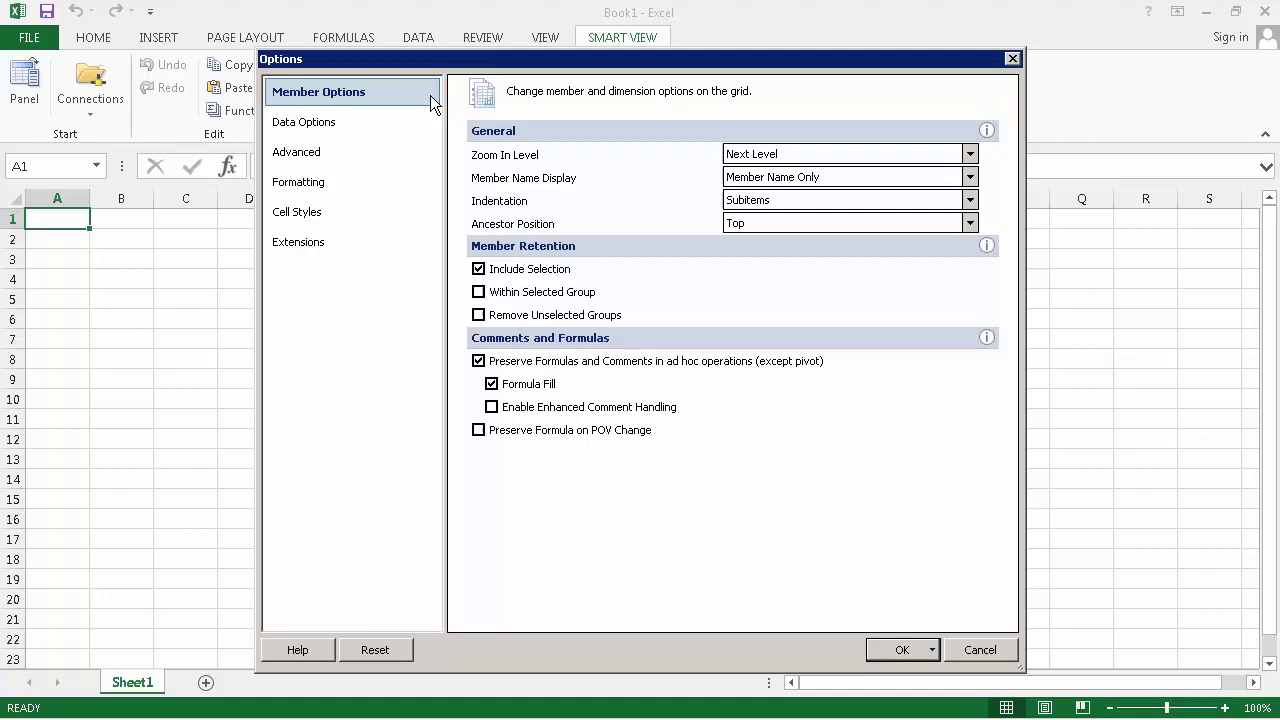
{"action": "left_click", "coordinate": [428, 121]}
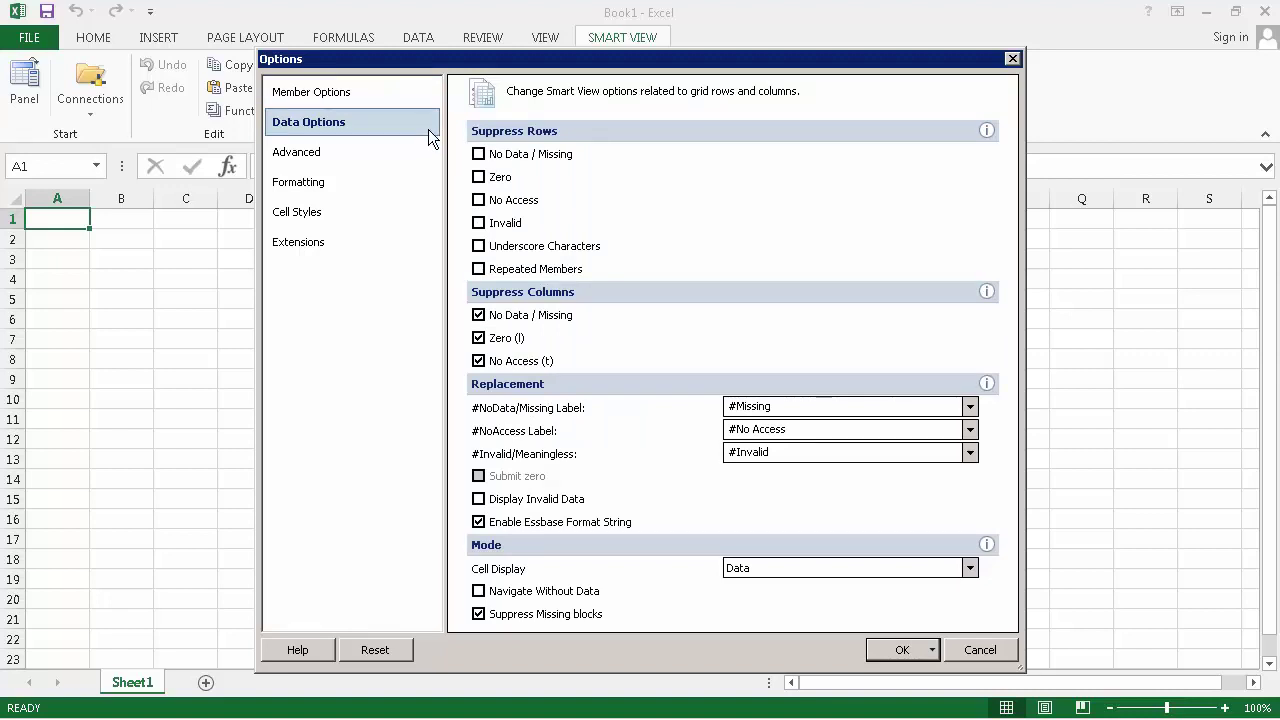
{"action": "left_click", "coordinate": [428, 152]}
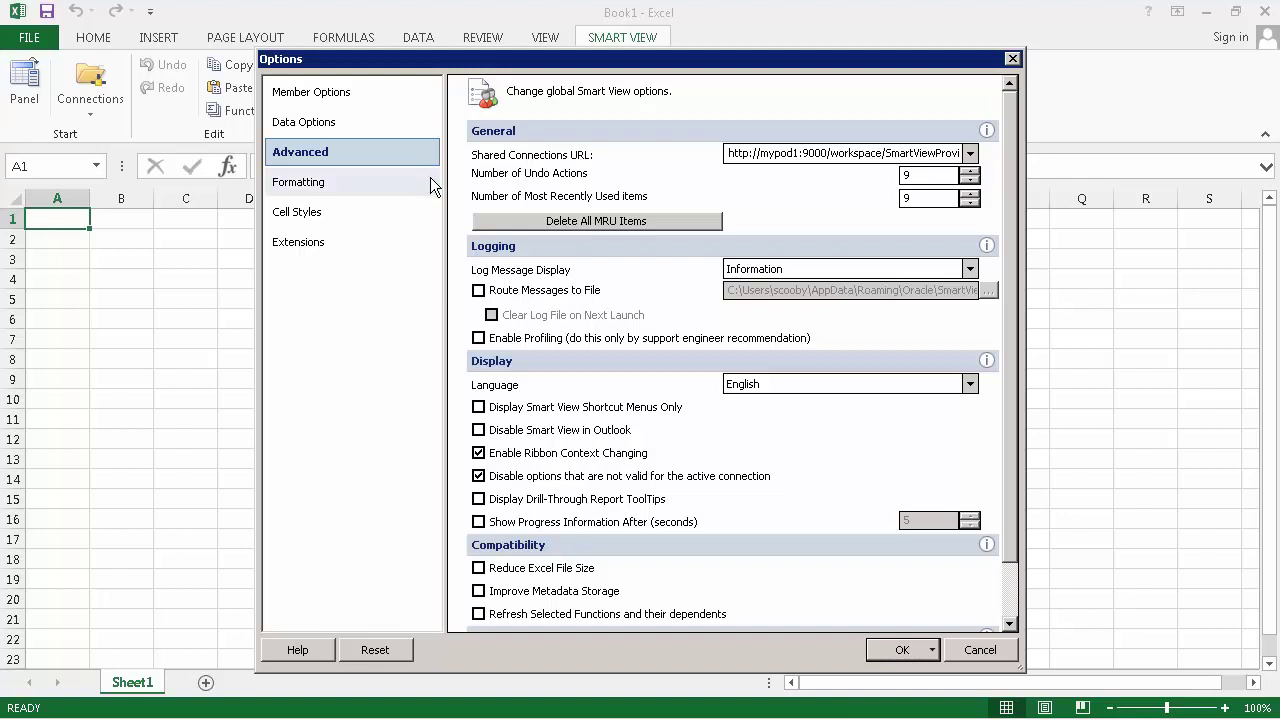
Step: Review the Formatting, Cell Styles and Extensions options, then close Options with OK
{"action": "left_click", "coordinate": [430, 180]}
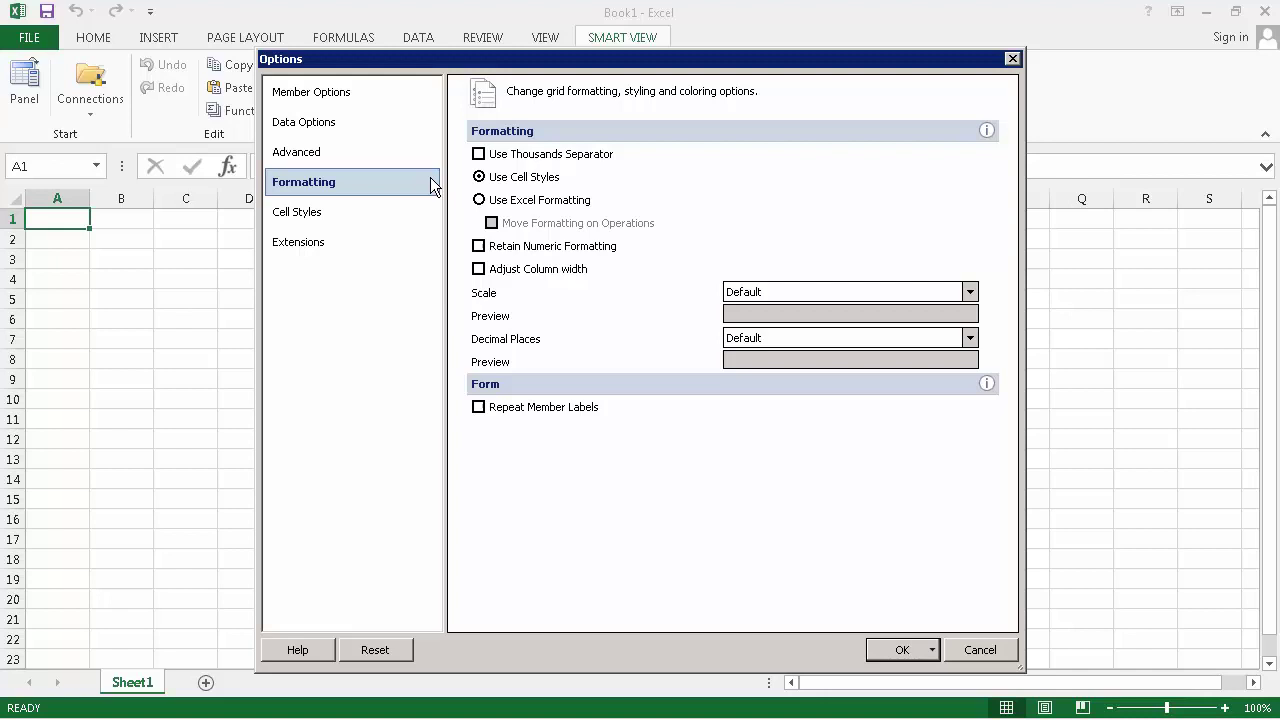
{"action": "left_click", "coordinate": [429, 206]}
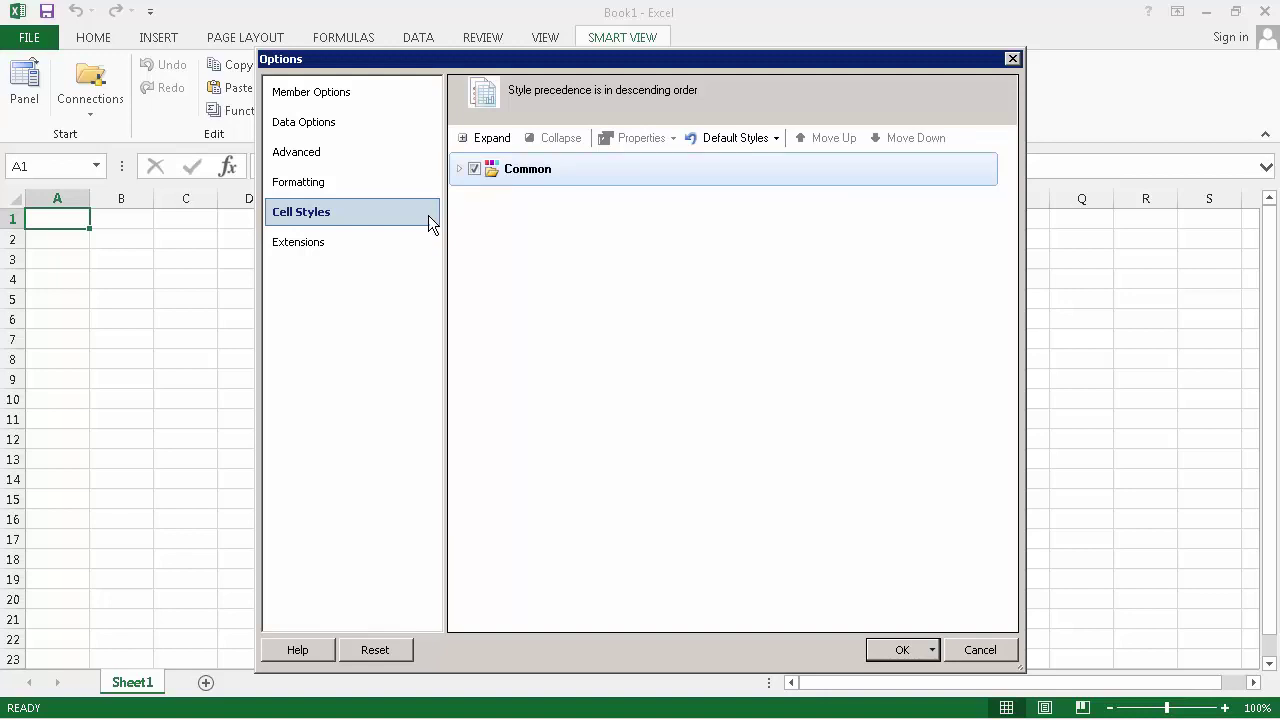
{"action": "left_click", "coordinate": [428, 240]}
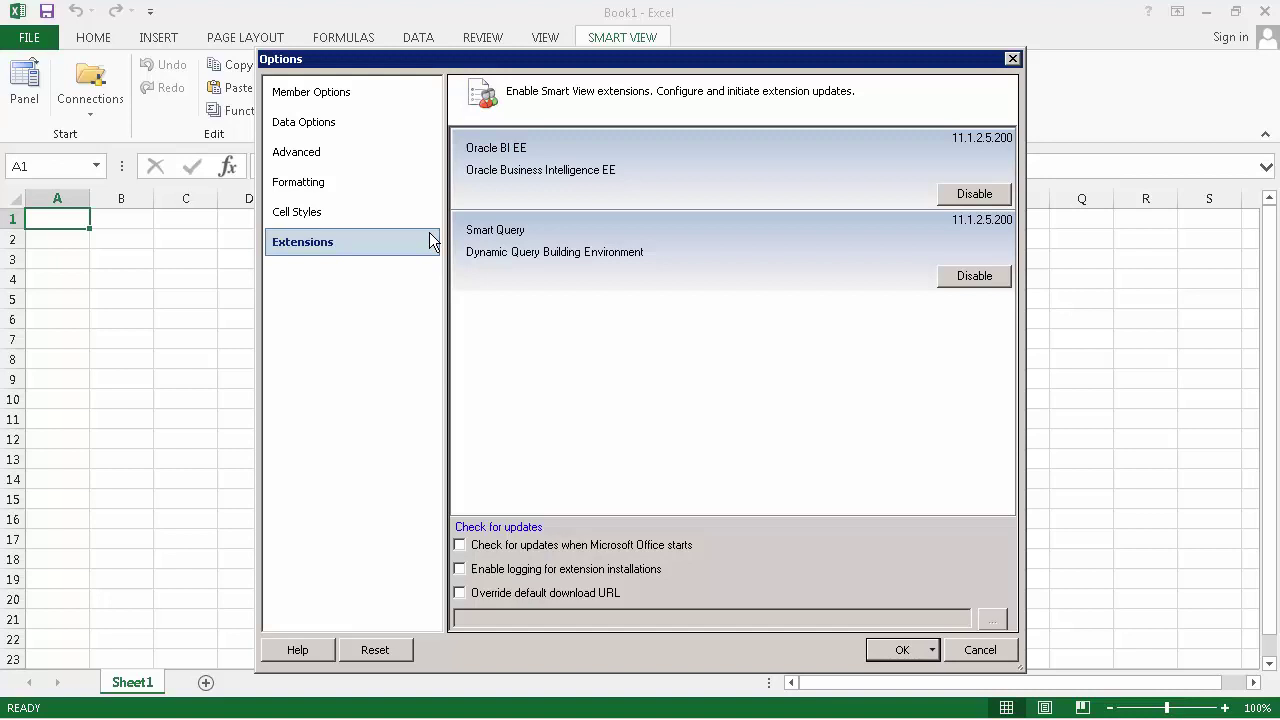
{"action": "left_click", "coordinate": [901, 648]}
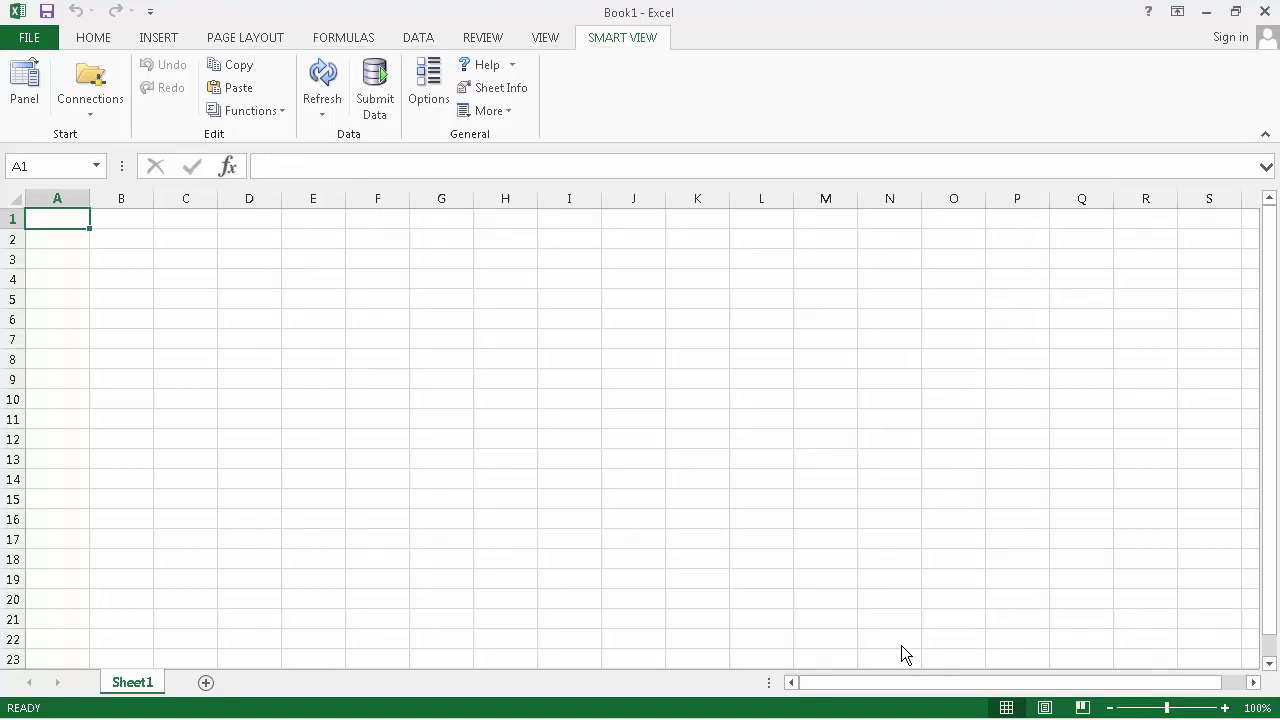
Step: Log in to Shared Connections with the account password and choose Oracle Hyperion Planning
{"action": "left_click", "coordinate": [25, 105]}
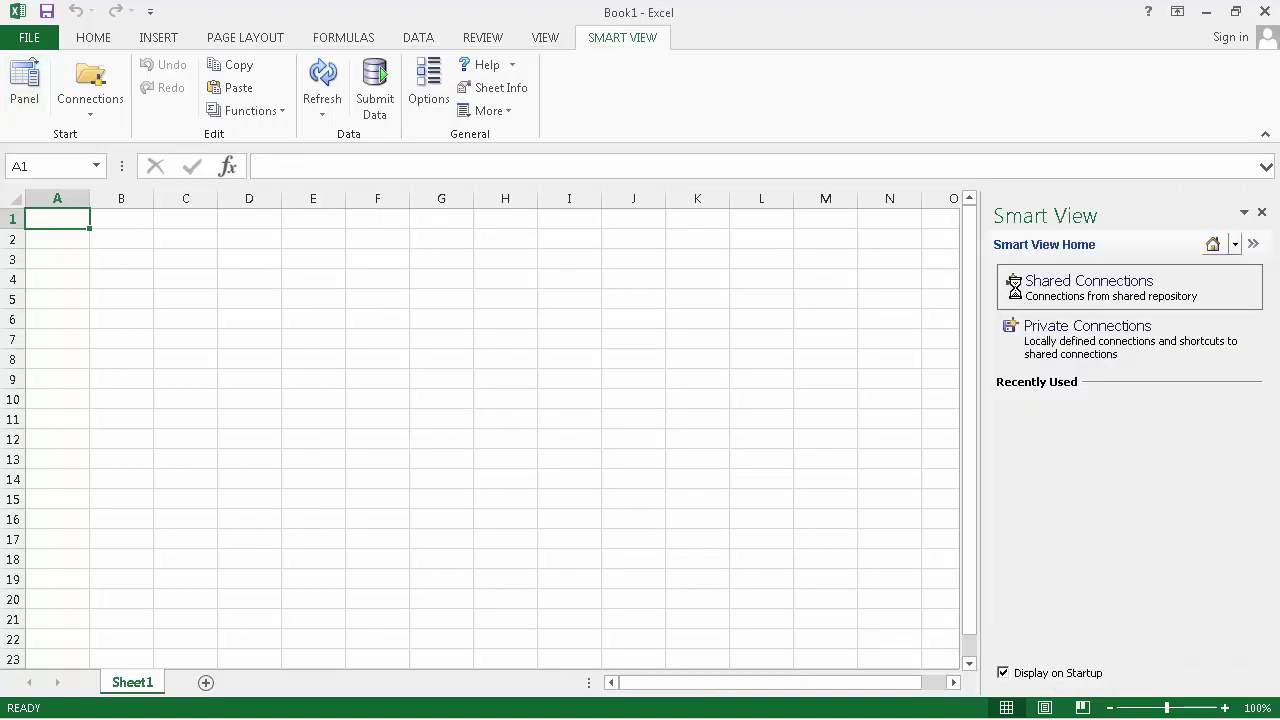
{"action": "type", "text": "welcome1"}
{"action": "key", "text": "Return"}
{"action": "left_click", "coordinate": [1217, 273]}
{"action": "left_click", "coordinate": [1100, 290]}
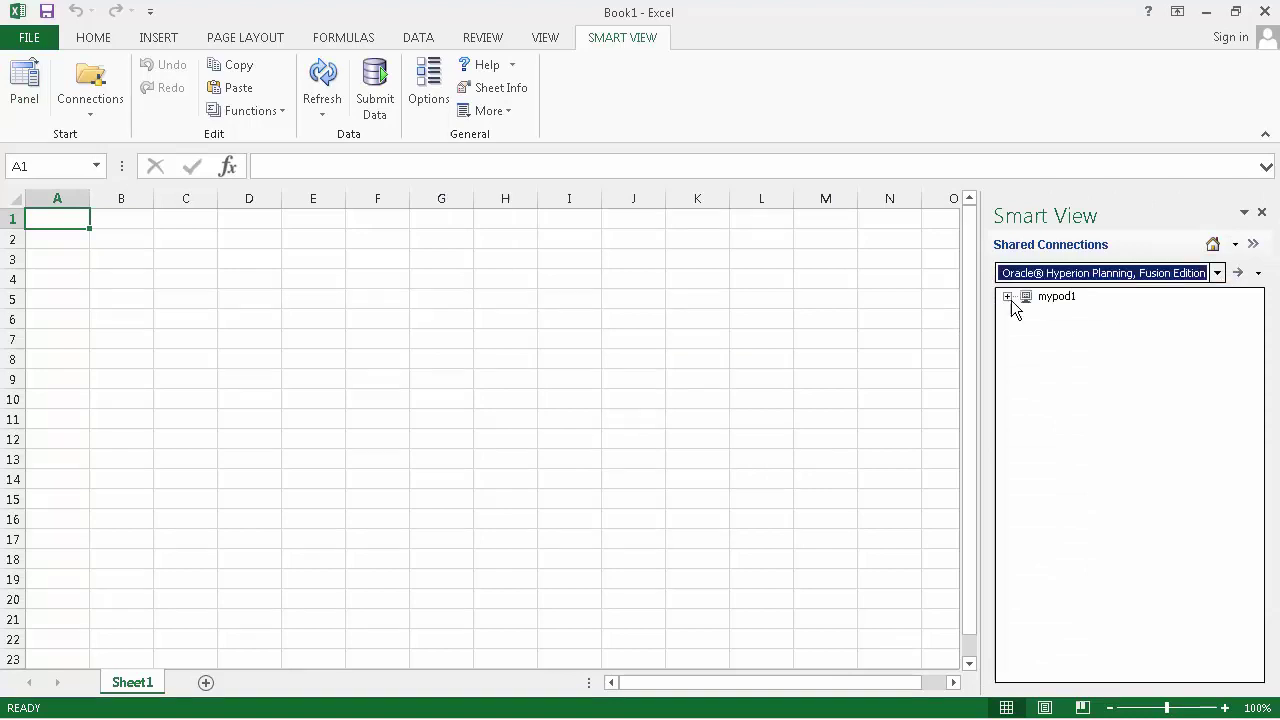
Step: Expand mypod1 > Vision > Forms > Plan and bring up actions for Operating Expenses - Plan
{"action": "left_click", "coordinate": [1008, 297]}
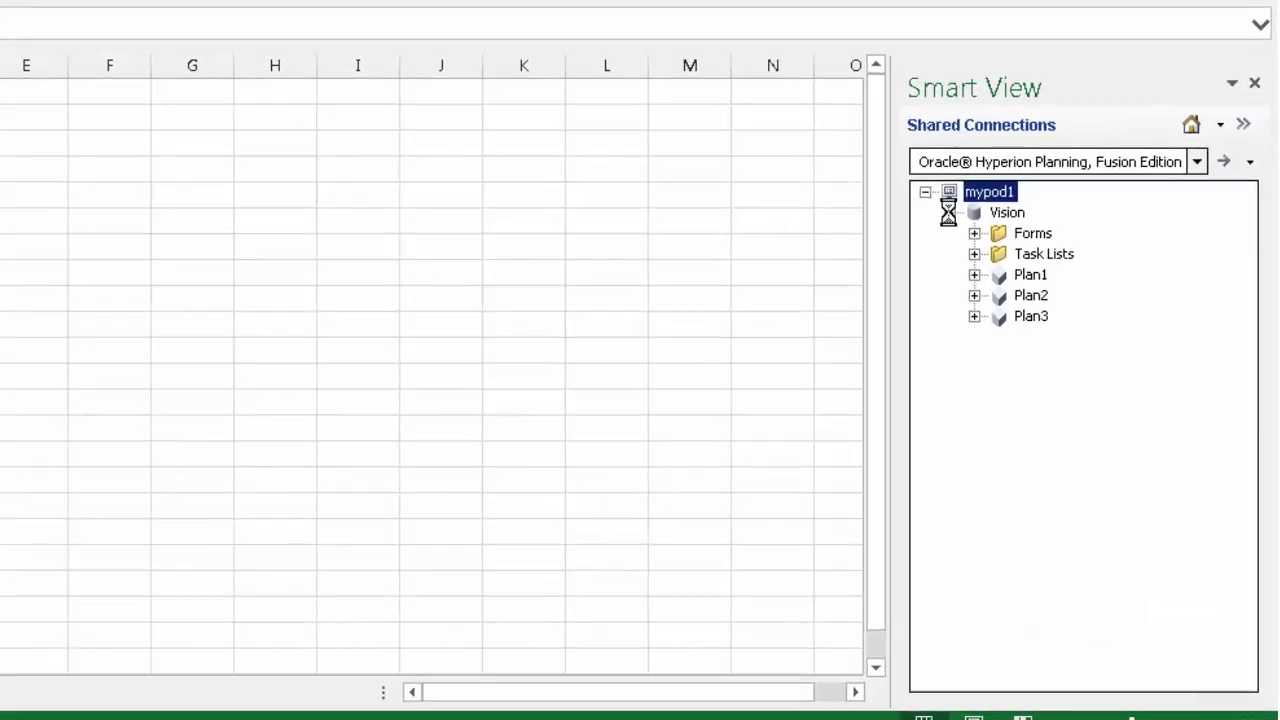
{"action": "left_click", "coordinate": [1045, 328]}
{"action": "left_click", "coordinate": [1064, 360]}
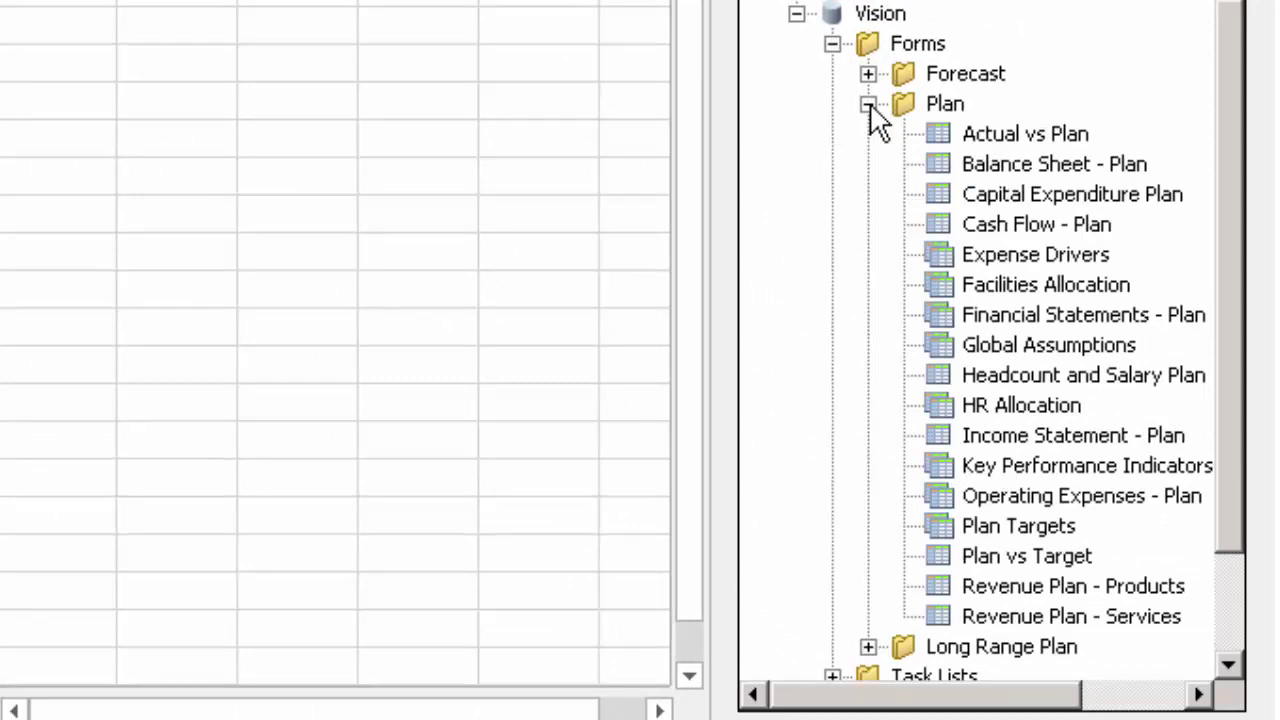
{"action": "right_click", "coordinate": [1120, 499]}
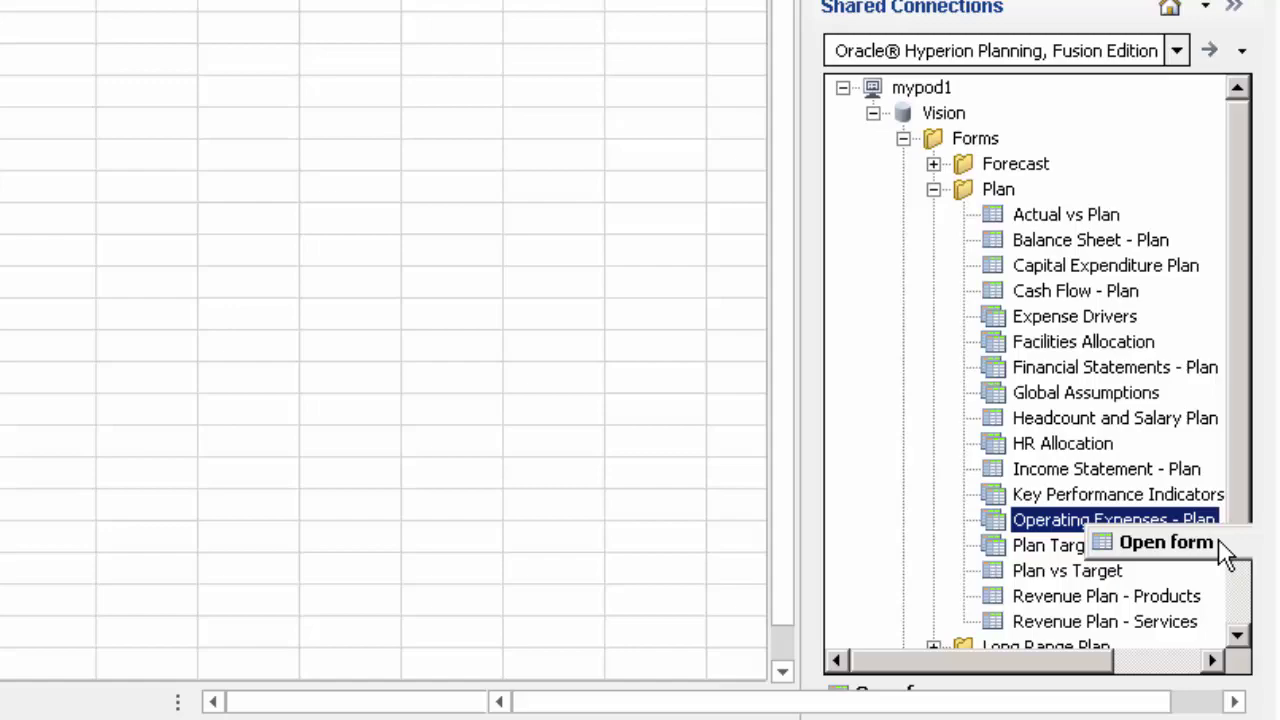
Step: Load the Operating Expenses - Plan form into Book2, then close that workbook window
{"action": "left_click", "coordinate": [1218, 545]}
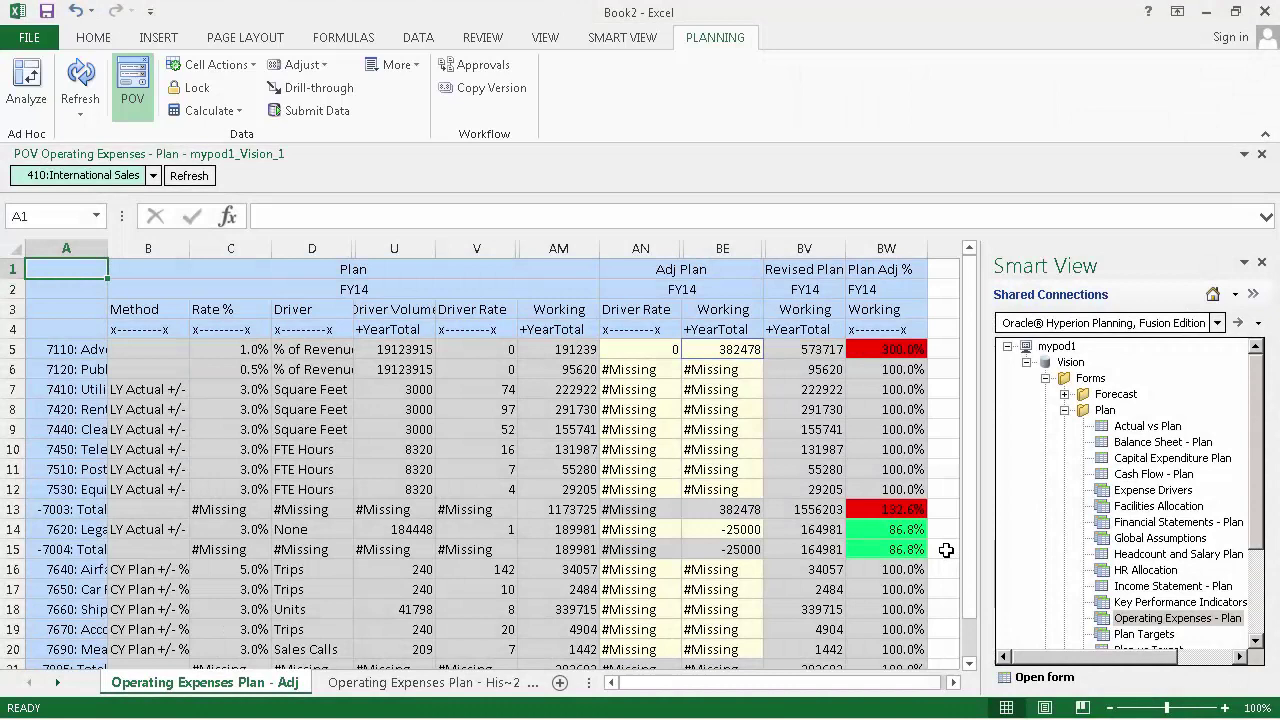
{"action": "left_click", "coordinate": [1268, 10]}
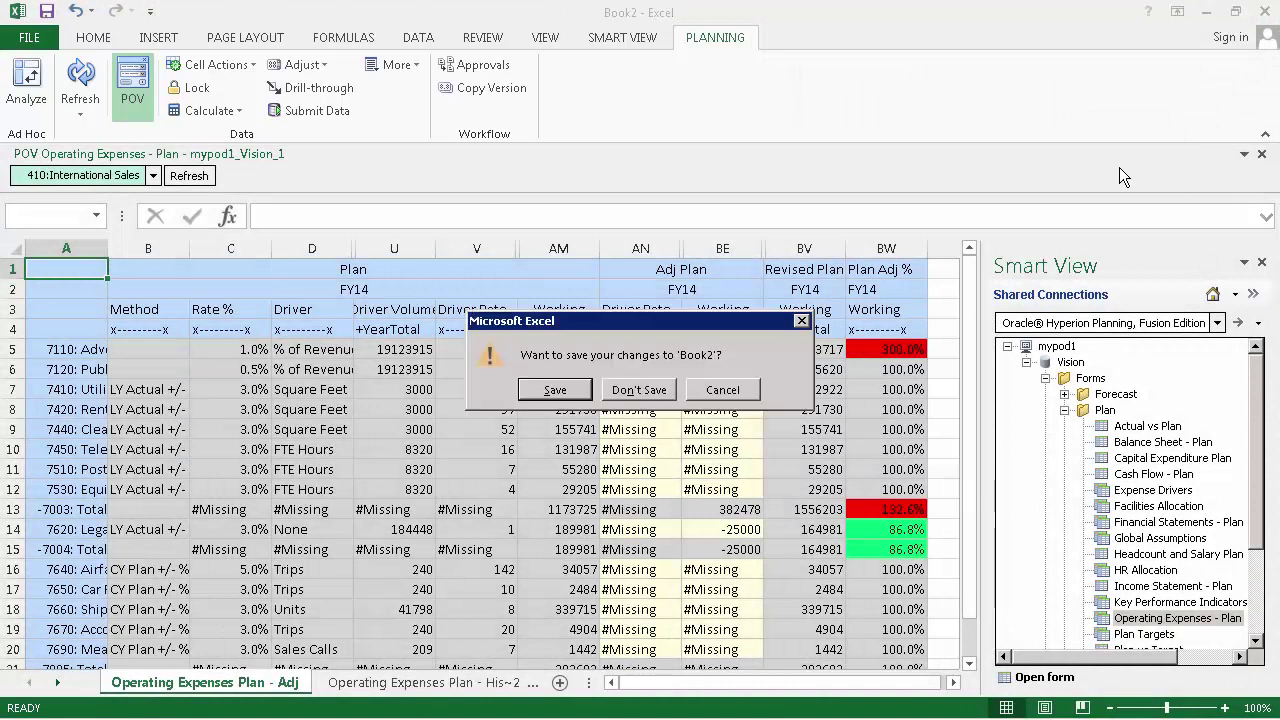
Step: Discard Book2 without saving and open the Actual vs Plan form in Book1
{"action": "left_click", "coordinate": [648, 392]}
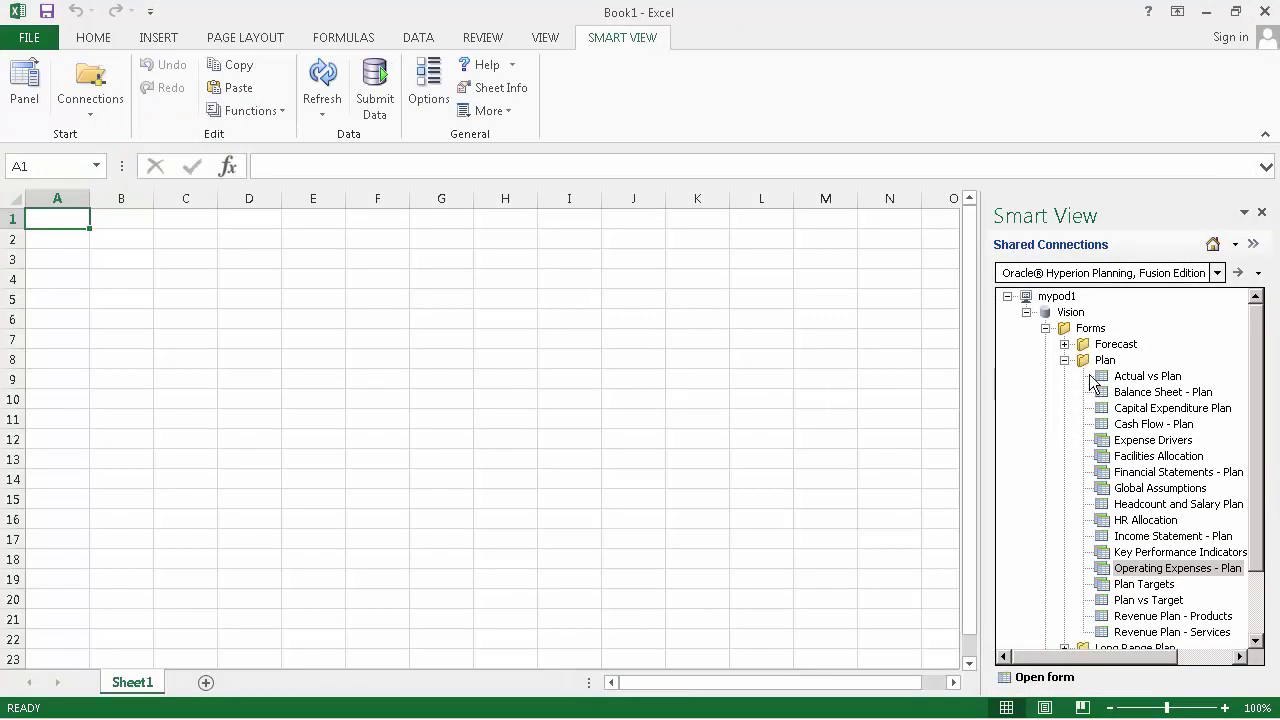
{"action": "right_click", "coordinate": [1120, 377]}
{"action": "left_click", "coordinate": [1170, 384]}
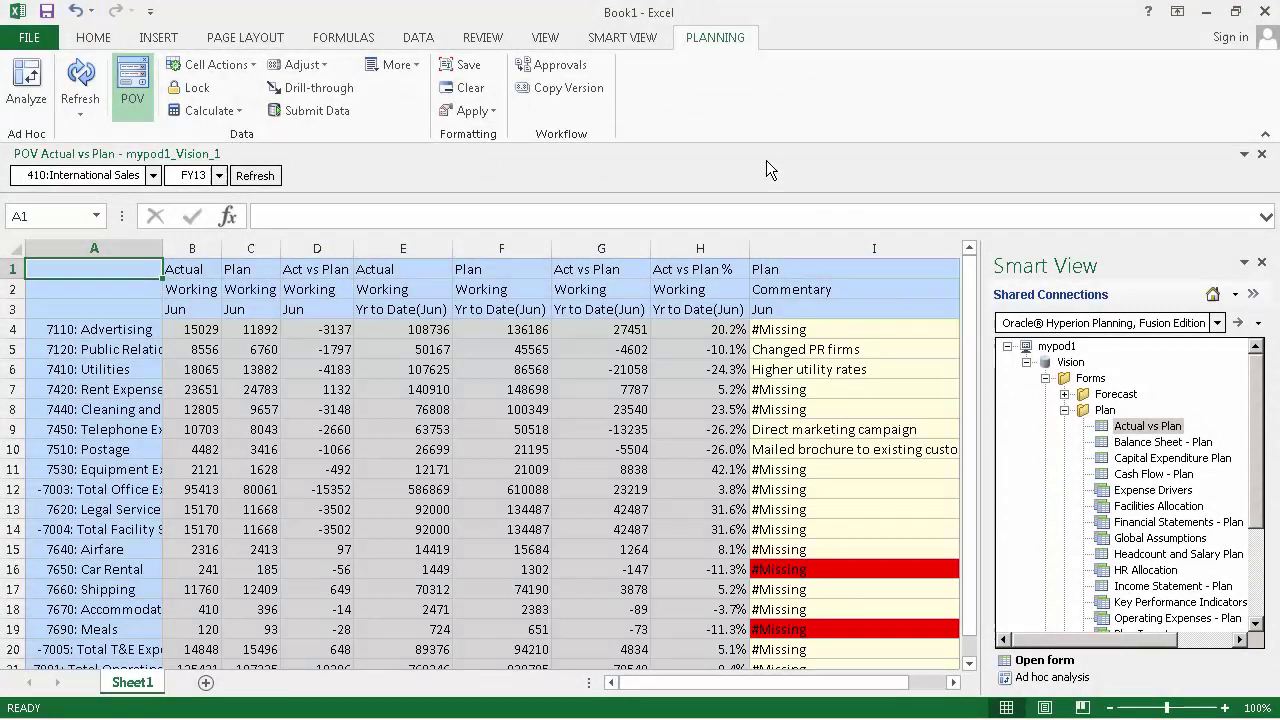
{"action": "left_click", "coordinate": [638, 38]}
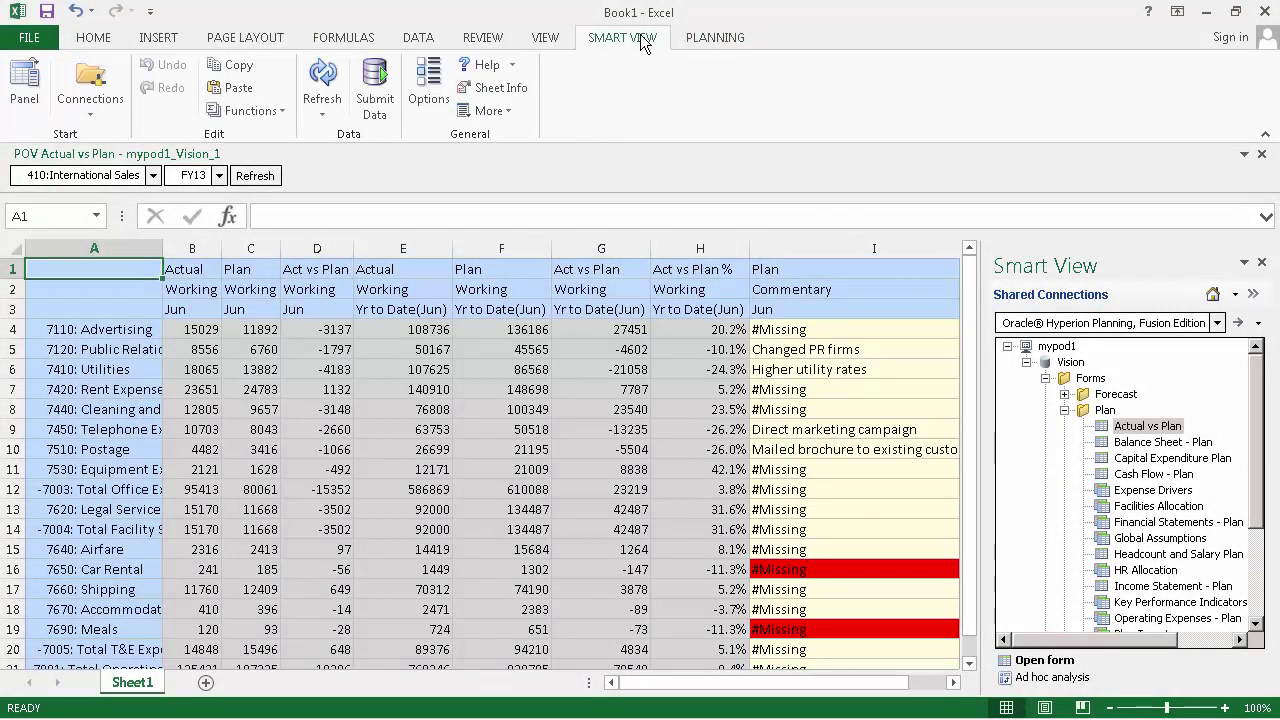
Step: Clear the #NoData/Missing label in Smart View Data Options so missing cells stay blank
{"action": "left_click", "coordinate": [421, 97]}
{"action": "left_click", "coordinate": [417, 122]}
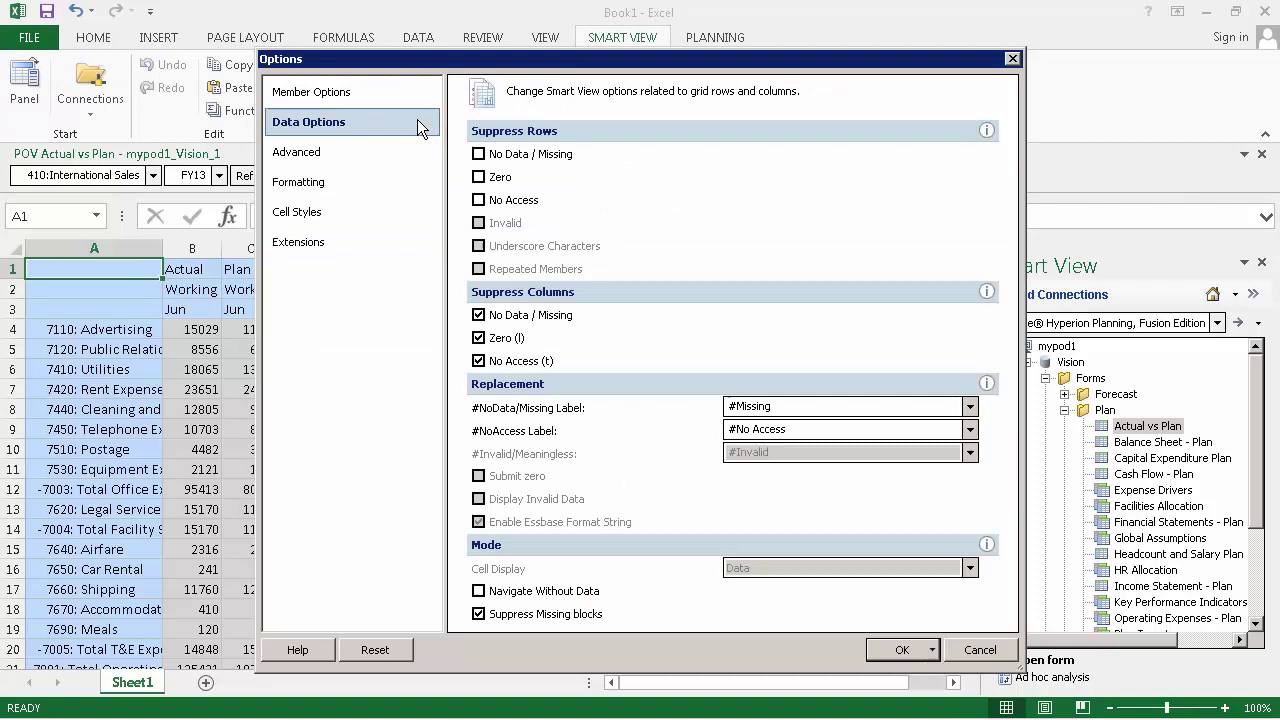
{"action": "left_click", "coordinate": [798, 408]}
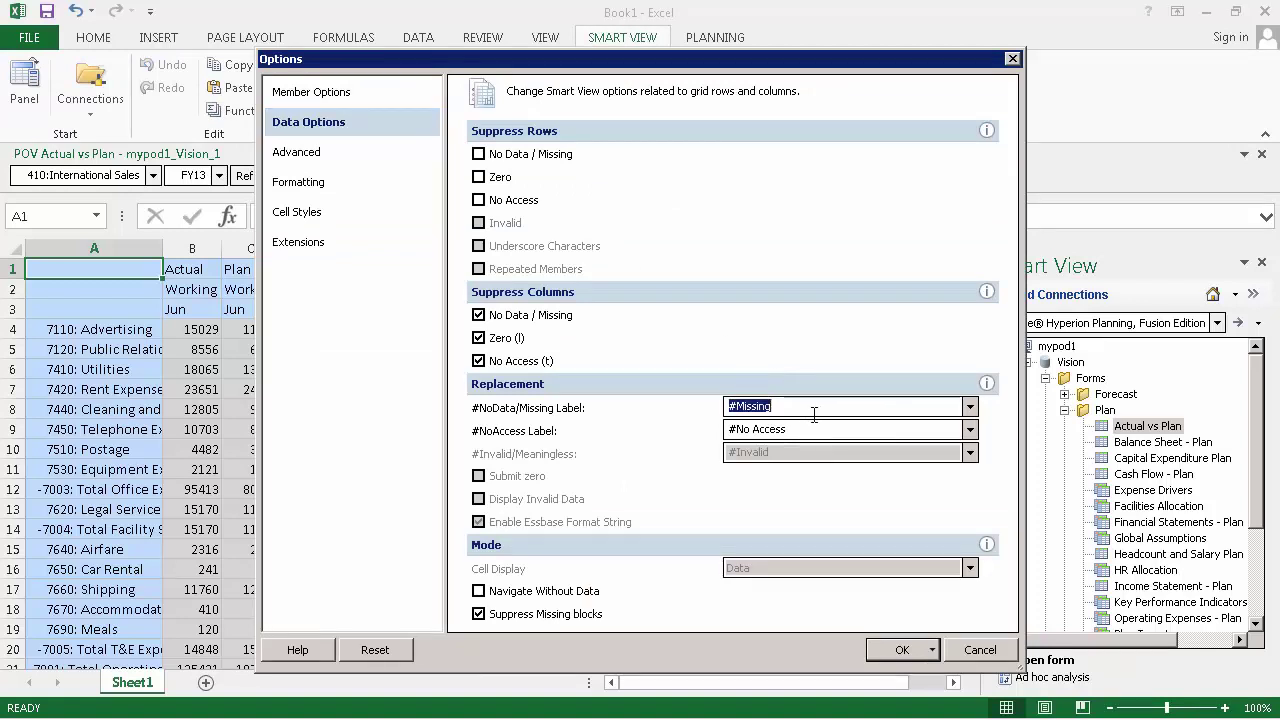
{"action": "key", "text": "BackSpace"}
Step: Turn on thousands separators and set Decimal Places to 2 in Formatting options
{"action": "left_click", "coordinate": [408, 188]}
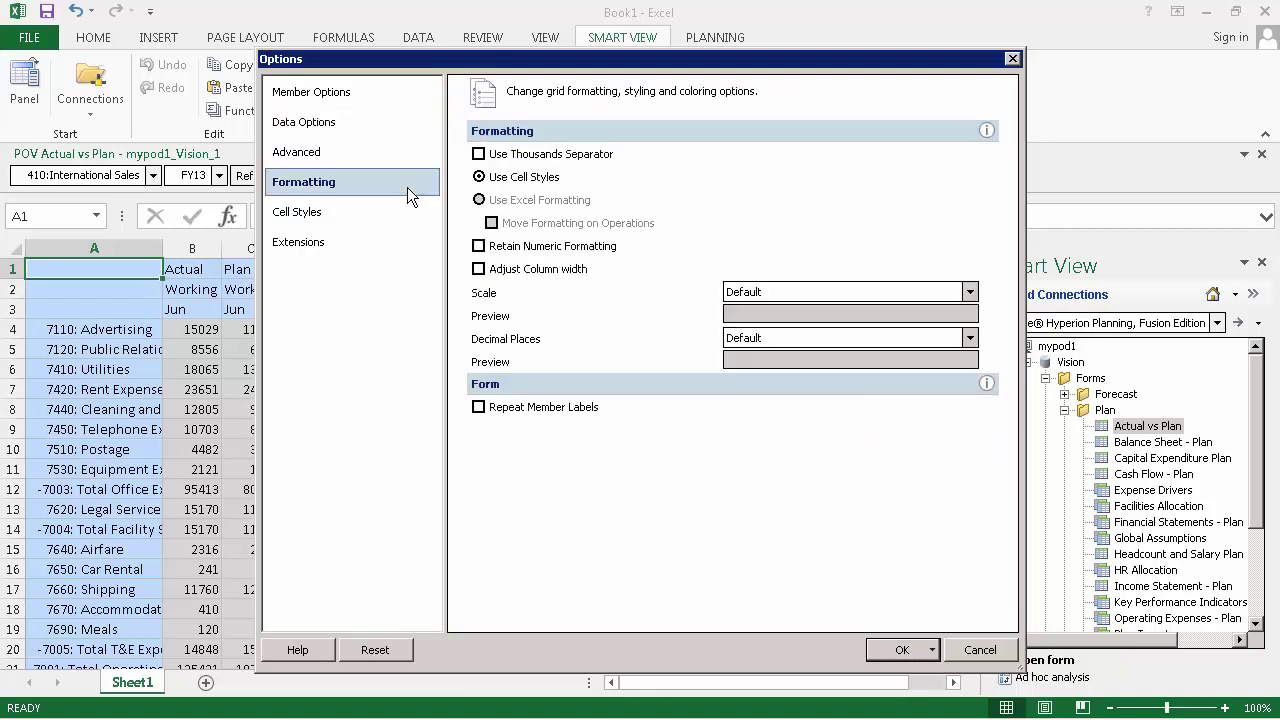
{"action": "left_click", "coordinate": [478, 156]}
{"action": "left_click", "coordinate": [969, 338]}
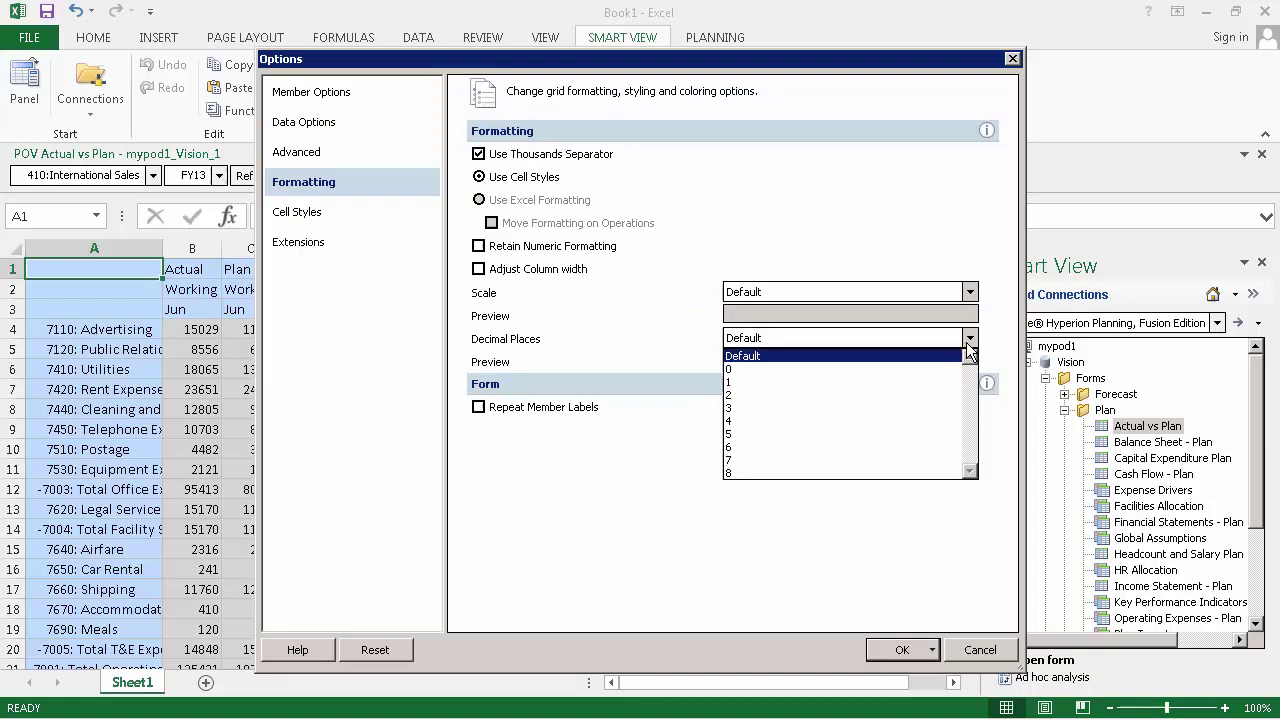
{"action": "left_click", "coordinate": [920, 395]}
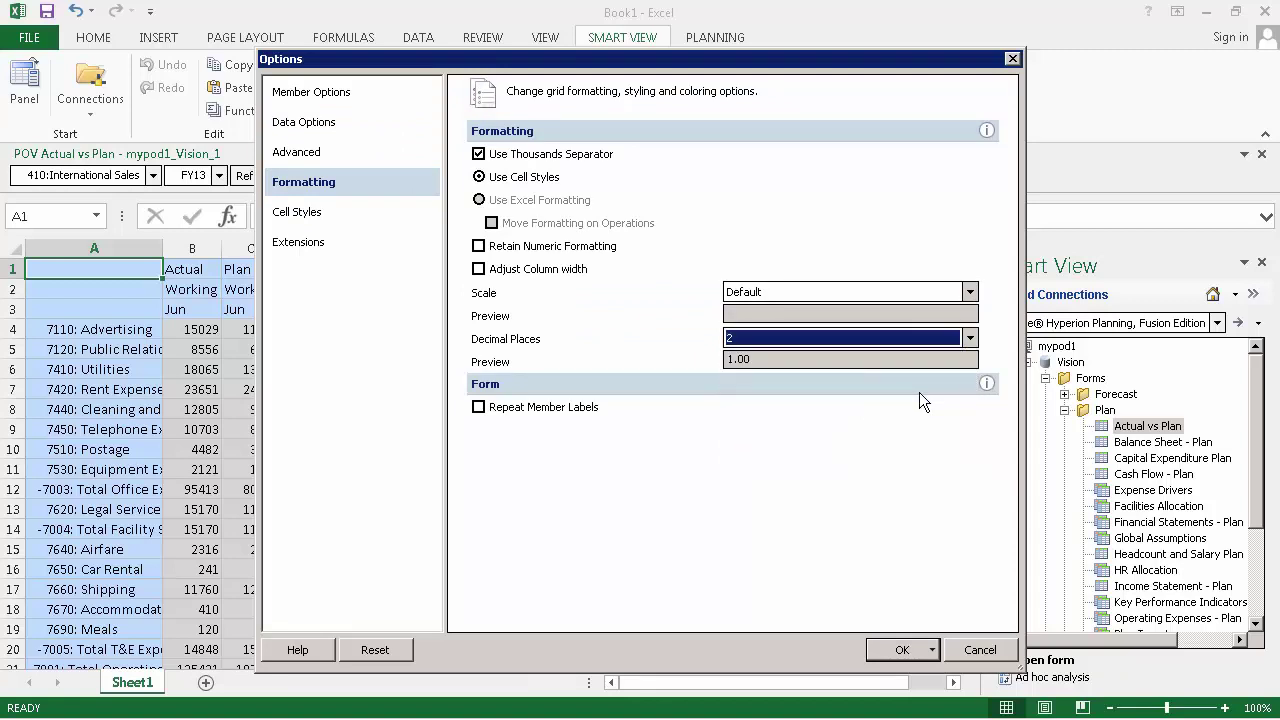
Step: Edit the background colour of the Planning > Data cells > Read-only cell style
{"action": "left_click", "coordinate": [418, 211]}
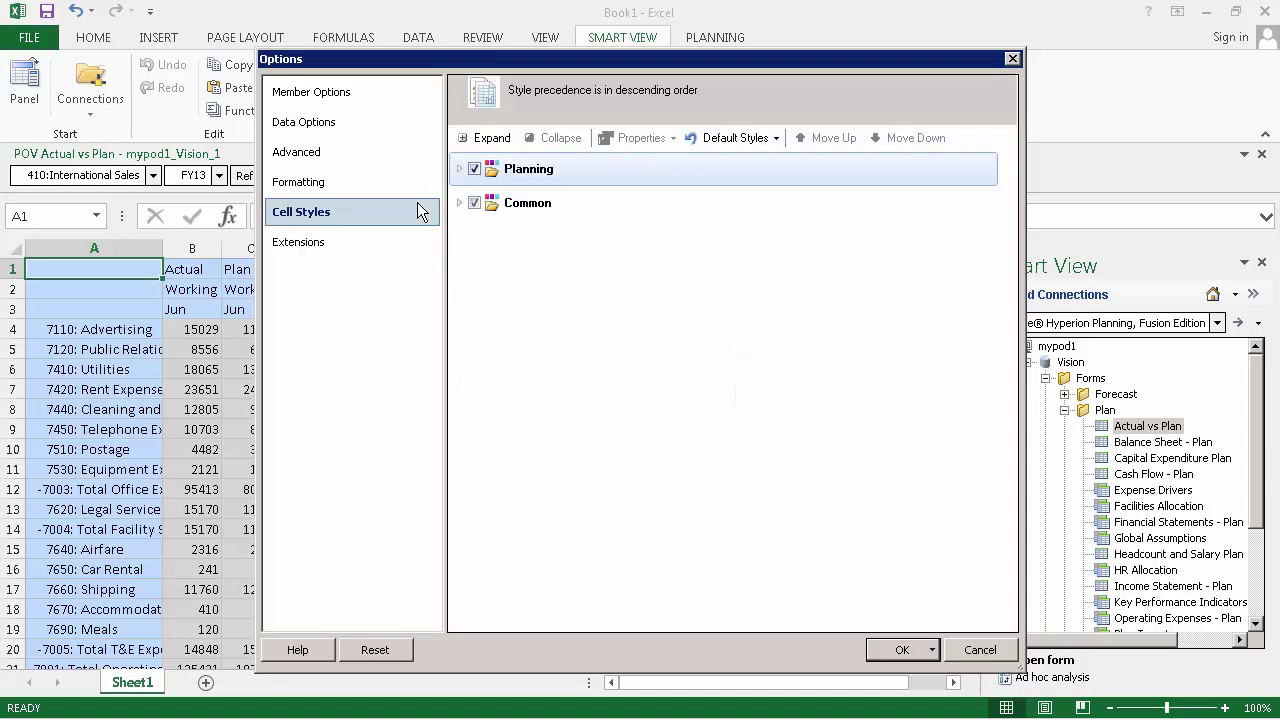
{"action": "left_click", "coordinate": [459, 169]}
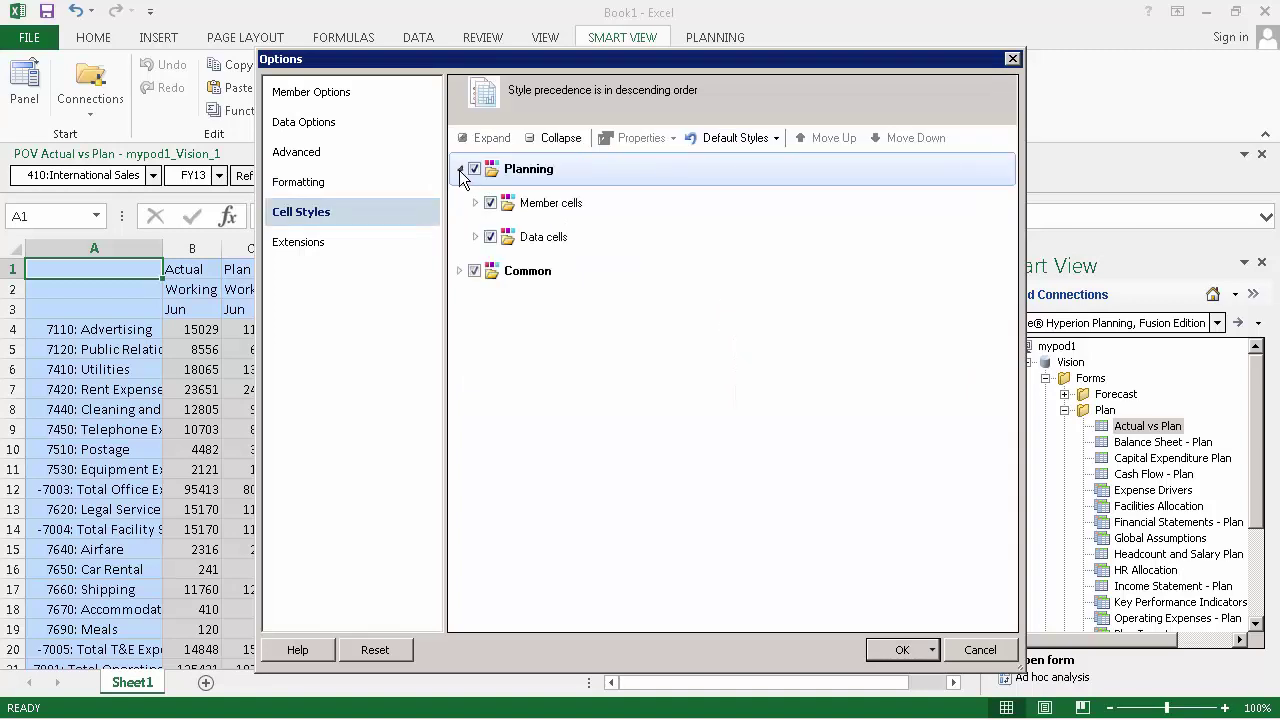
{"action": "left_click", "coordinate": [476, 237]}
{"action": "left_click", "coordinate": [565, 329]}
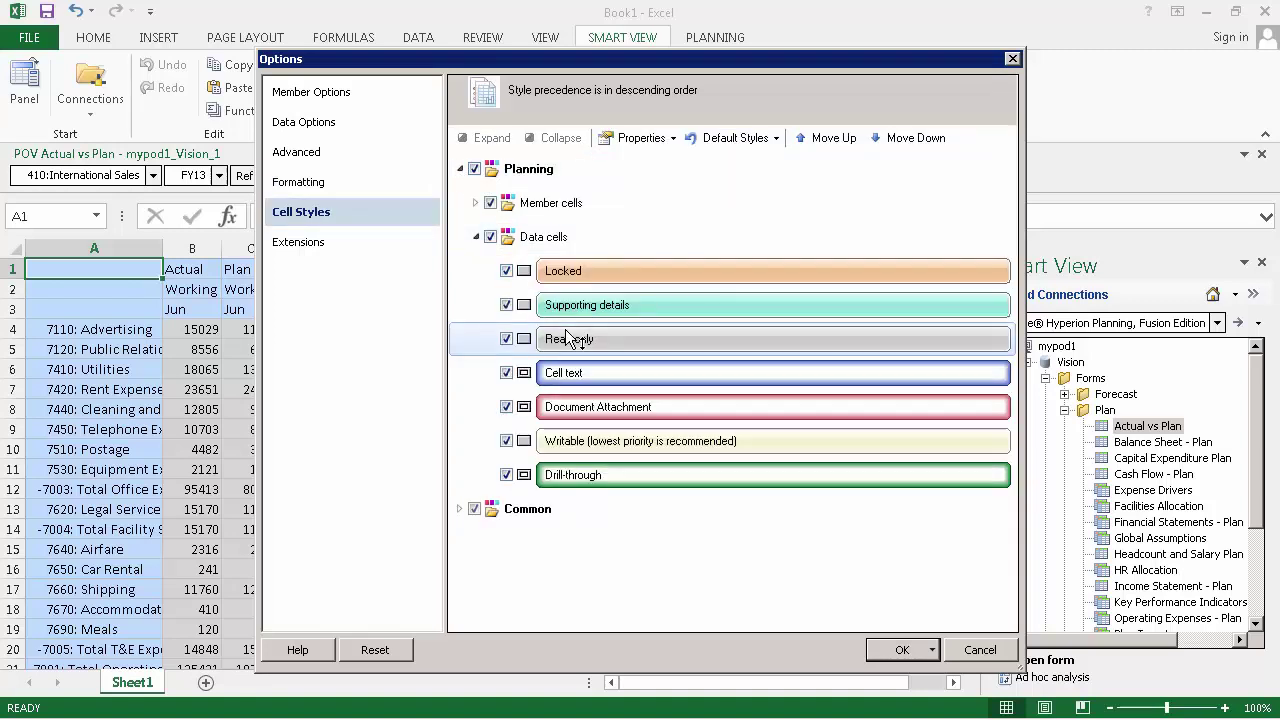
{"action": "left_click", "coordinate": [650, 139]}
{"action": "left_click", "coordinate": [642, 177]}
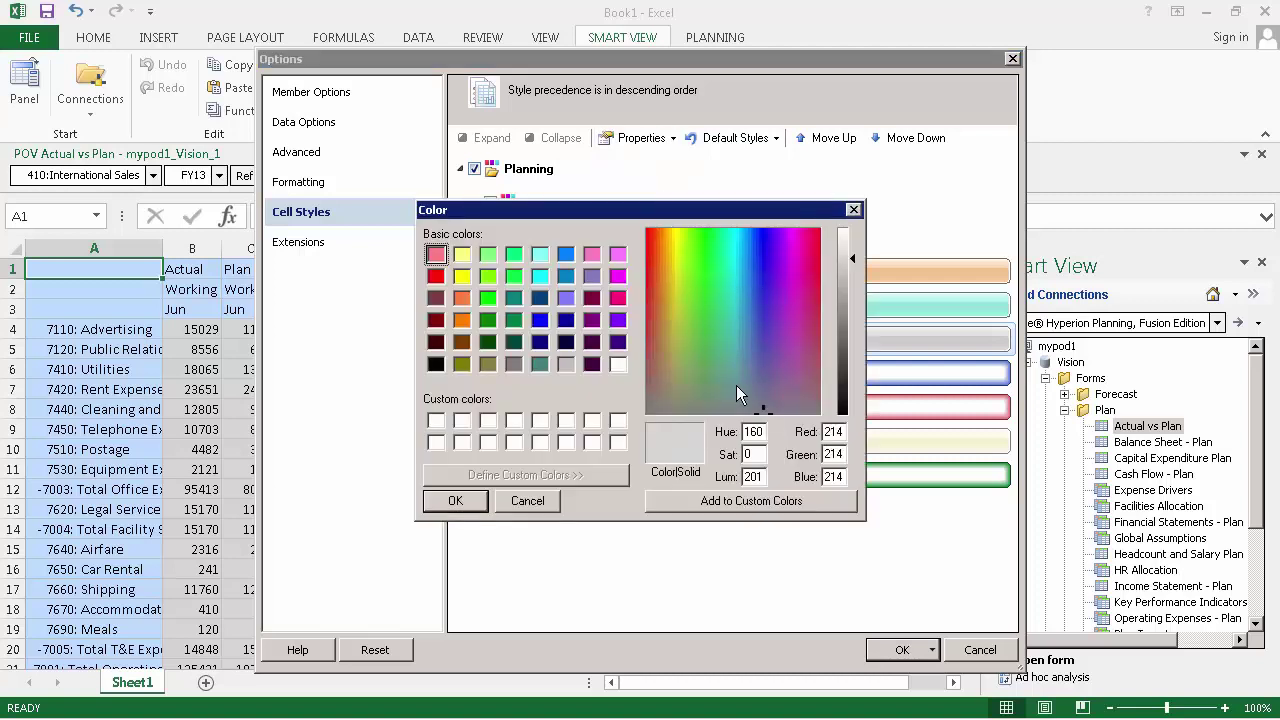
Step: Make the Read-only background beige with Hue 30 and Sat 105, and confirm it
{"action": "double_click", "coordinate": [752, 431]}
{"action": "type", "text": "30"}
{"action": "double_click", "coordinate": [752, 454]}
{"action": "type", "text": "105"}
{"action": "left_click", "coordinate": [768, 510]}
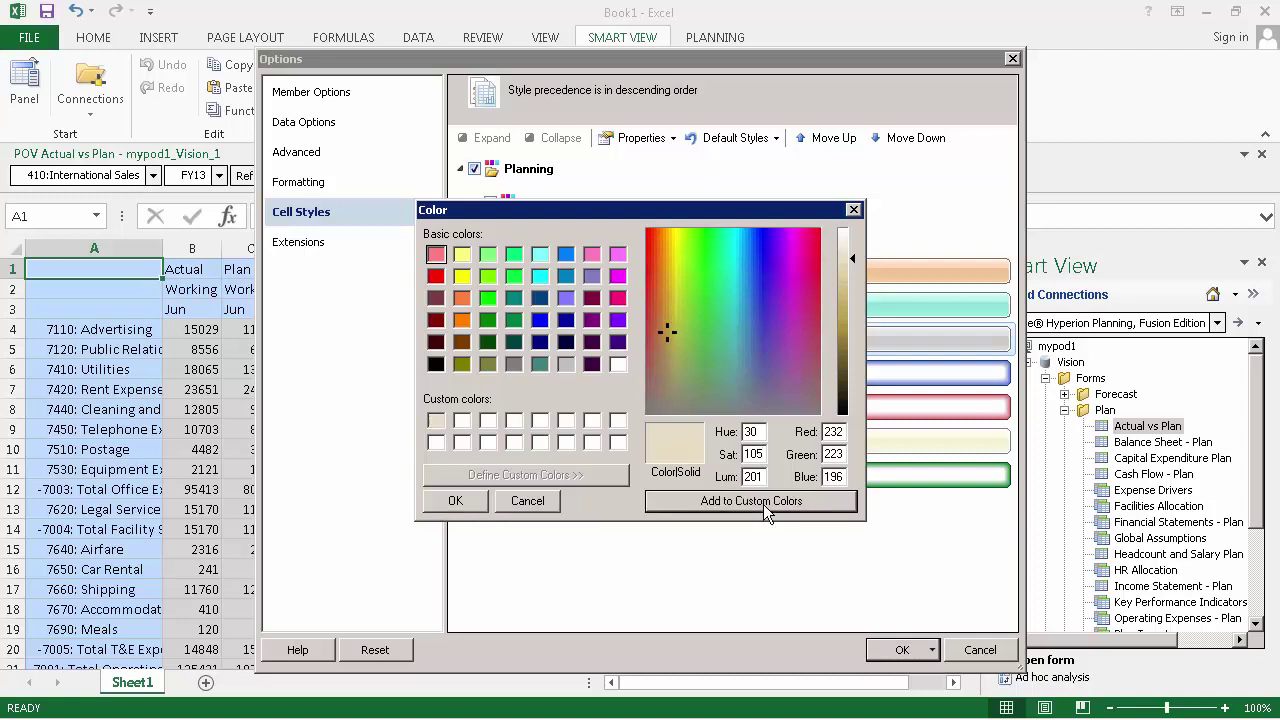
{"action": "left_click", "coordinate": [475, 505]}
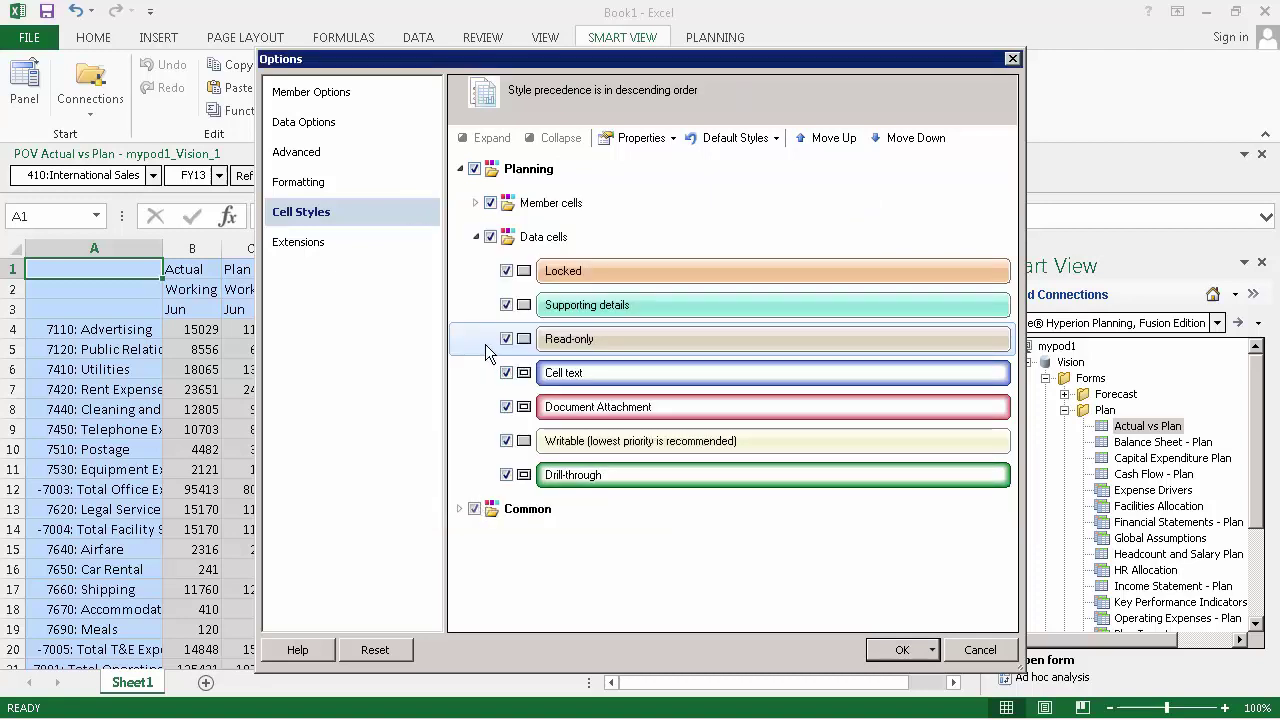
Step: Accept the new options and save the formatting to the Actual vs Plan form from Planning
{"action": "left_click", "coordinate": [880, 650]}
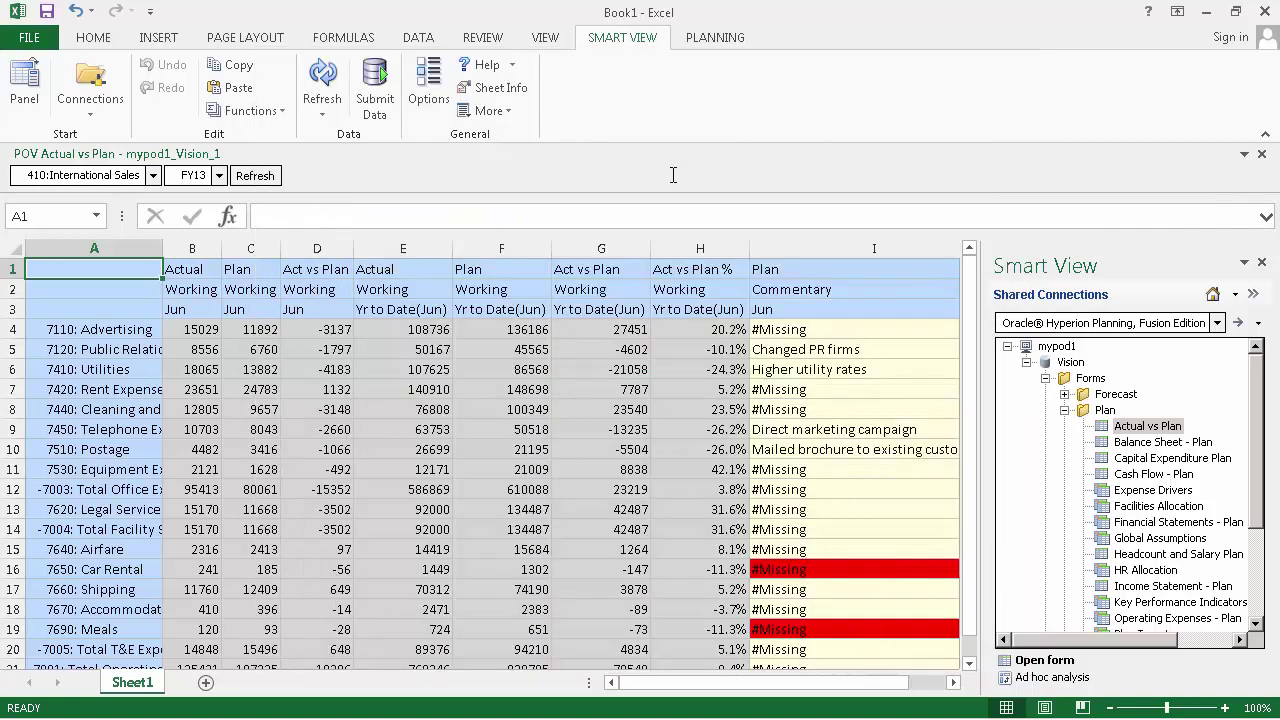
{"action": "left_click", "coordinate": [715, 40]}
{"action": "left_click", "coordinate": [466, 65]}
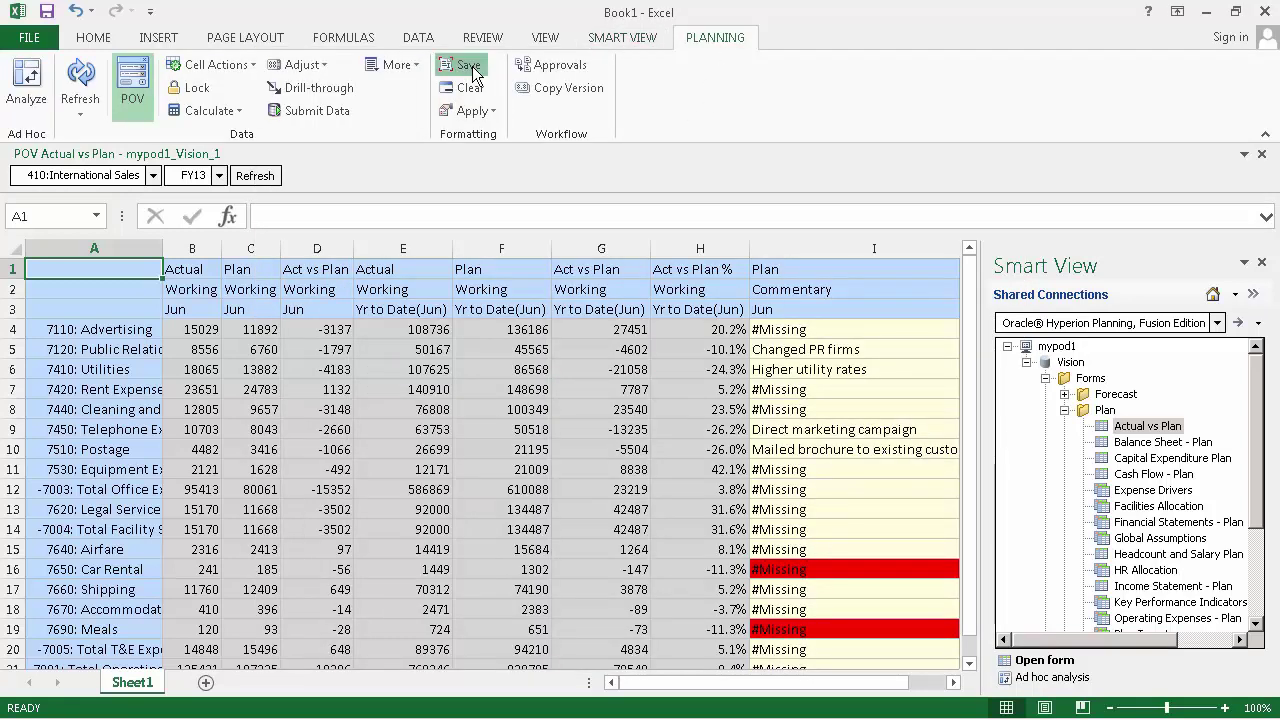